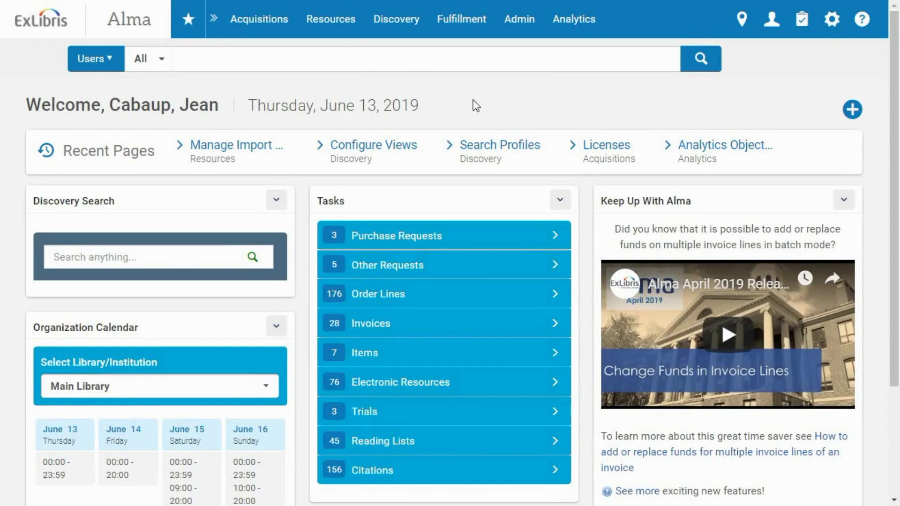
- Start a new profile from the Manage Import Profiles page under Resources
left_click(336, 21)
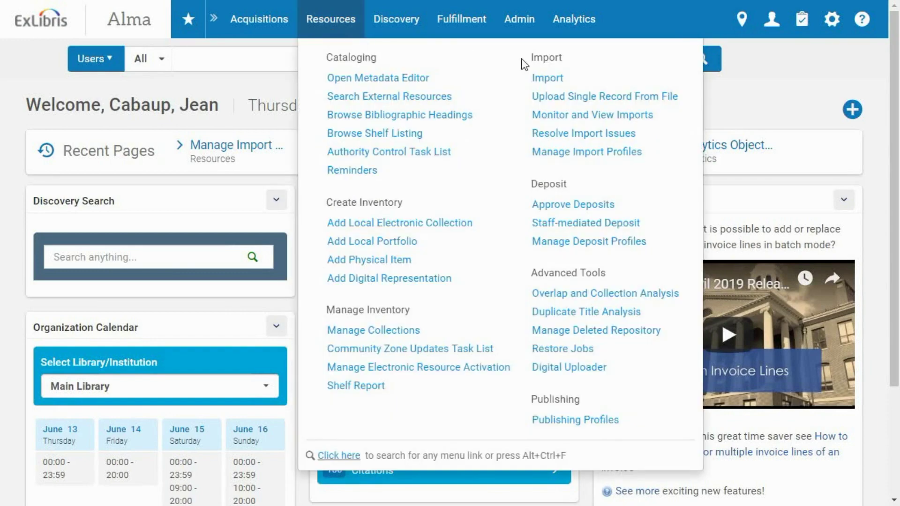
left_click(549, 157)
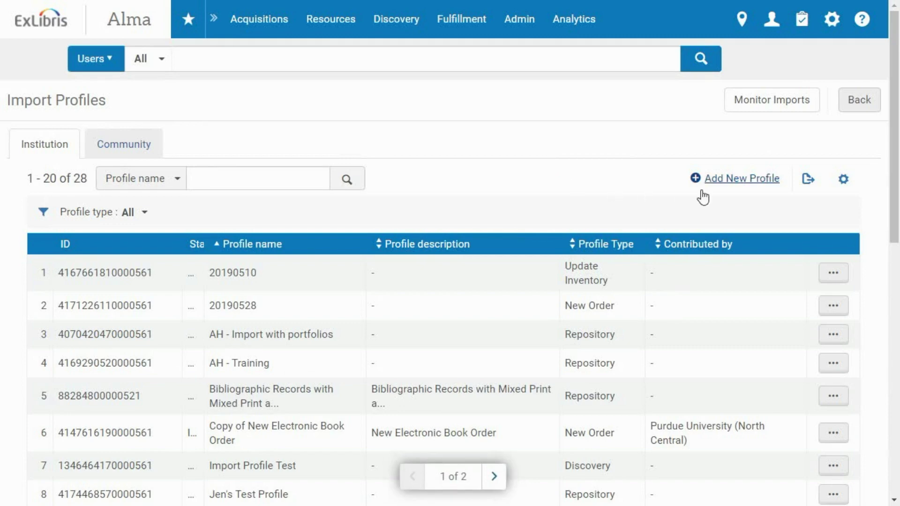
left_click(734, 185)
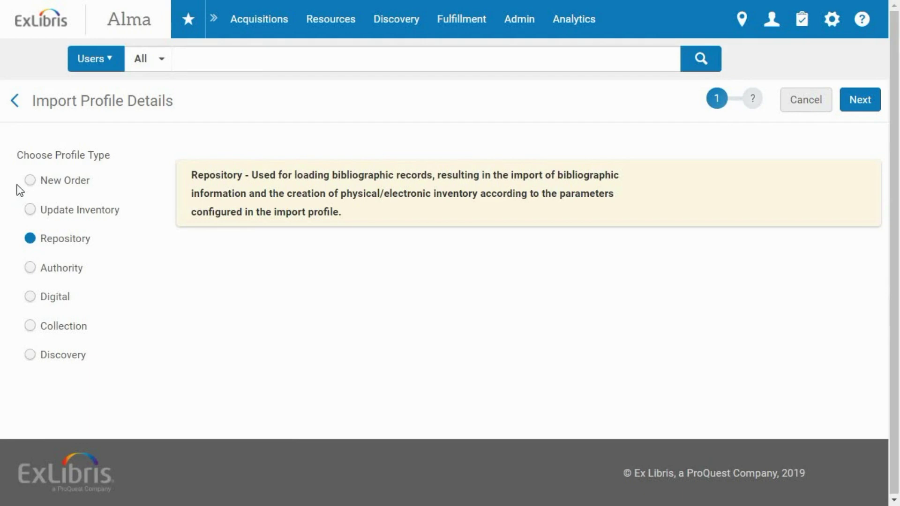
- Review the New Order, Update Inventory, Authority, Digital and Collection types, then choose Repository
left_click(30, 182)
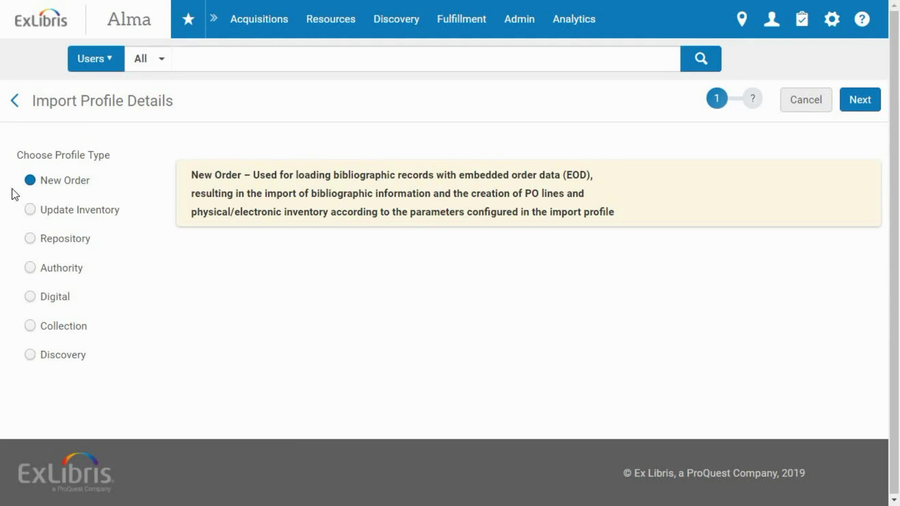
left_click(29, 214)
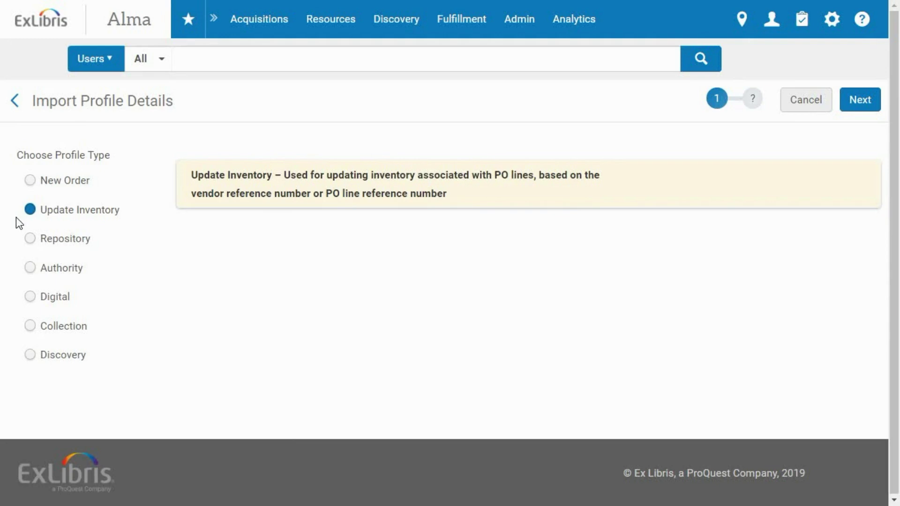
left_click(30, 272)
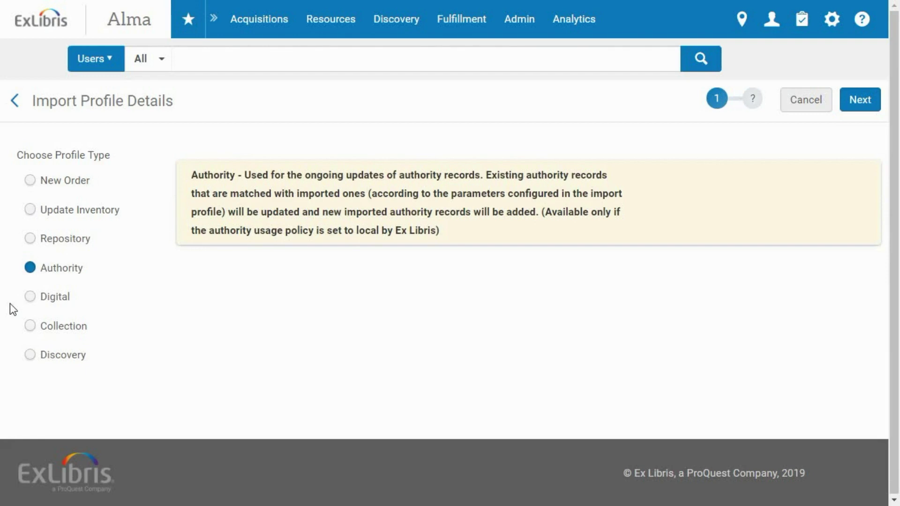
left_click(30, 300)
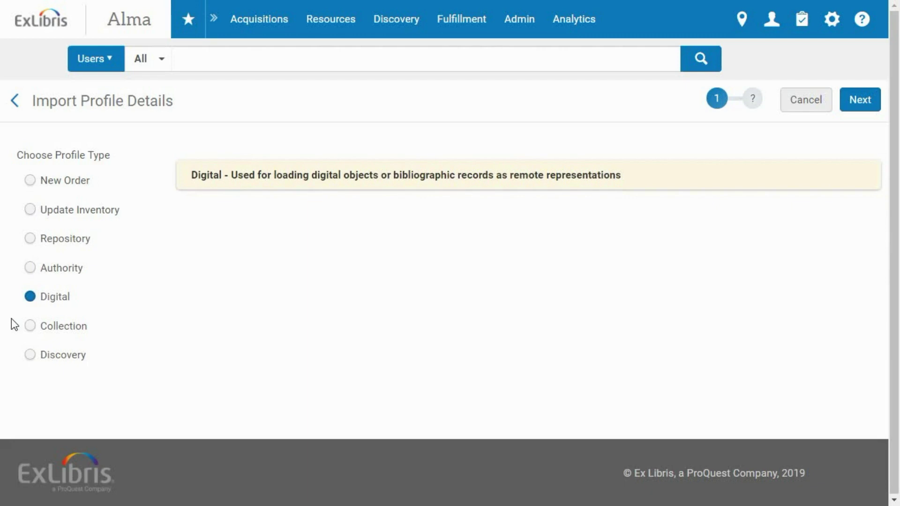
left_click(31, 328)
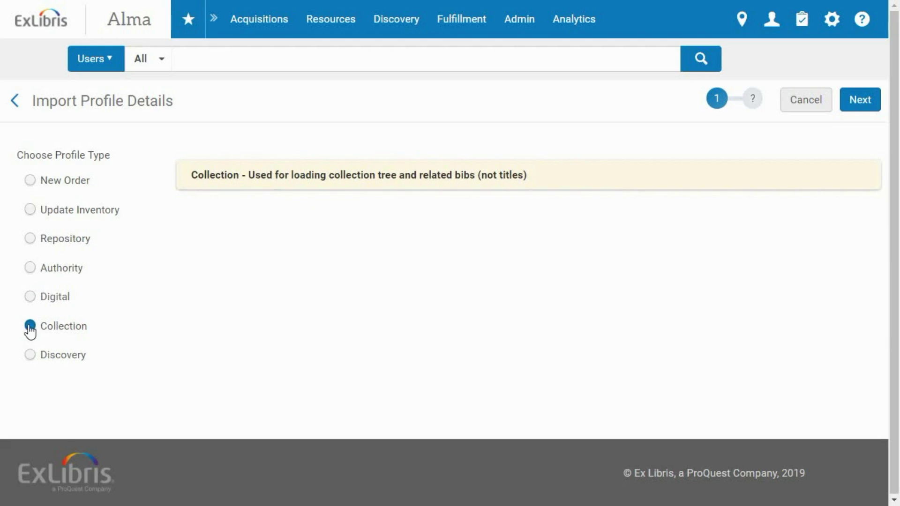
left_click(30, 239)
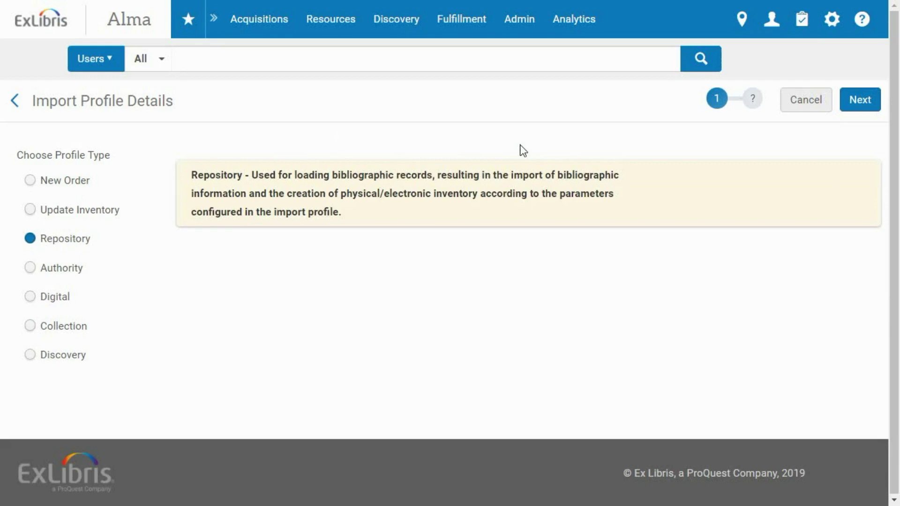
- Name the profile 'Baker and Taylor Books' with Baker & Taylor as originating system
left_click(851, 100)
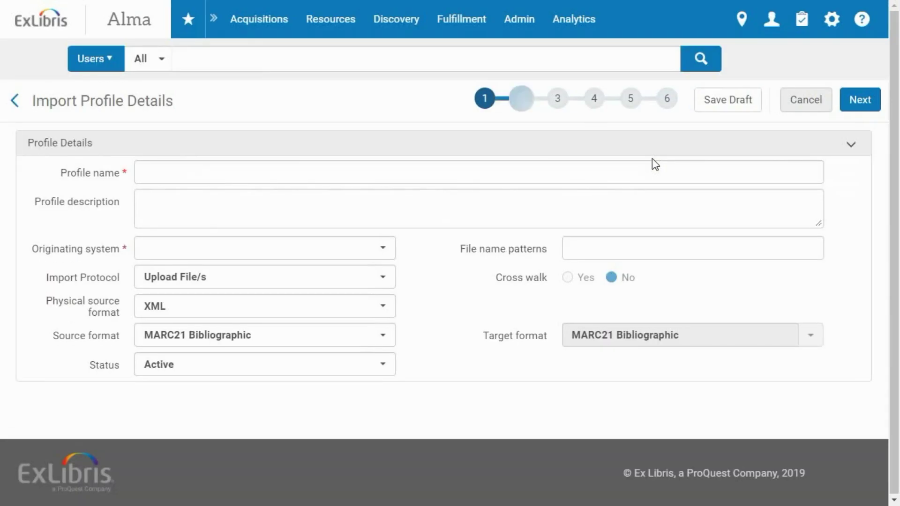
left_click(279, 169)
type("Baker and Taylor Books")
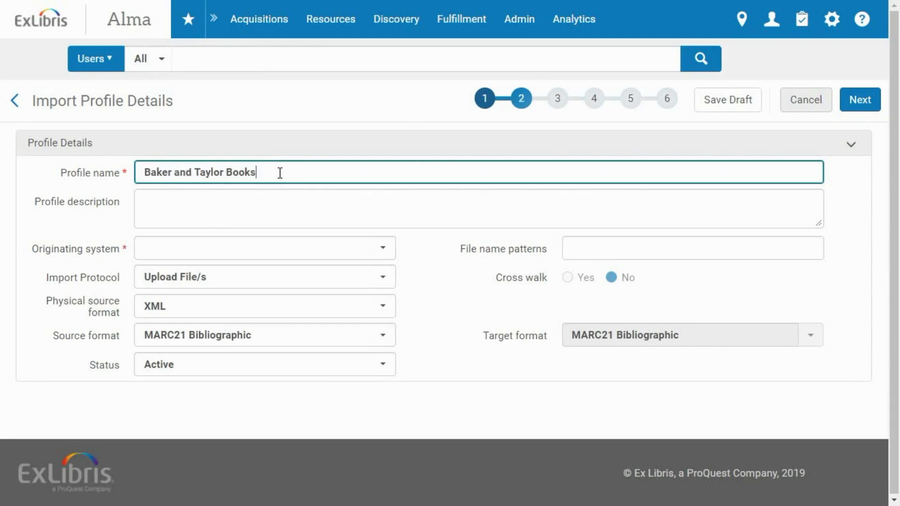
left_click(379, 252)
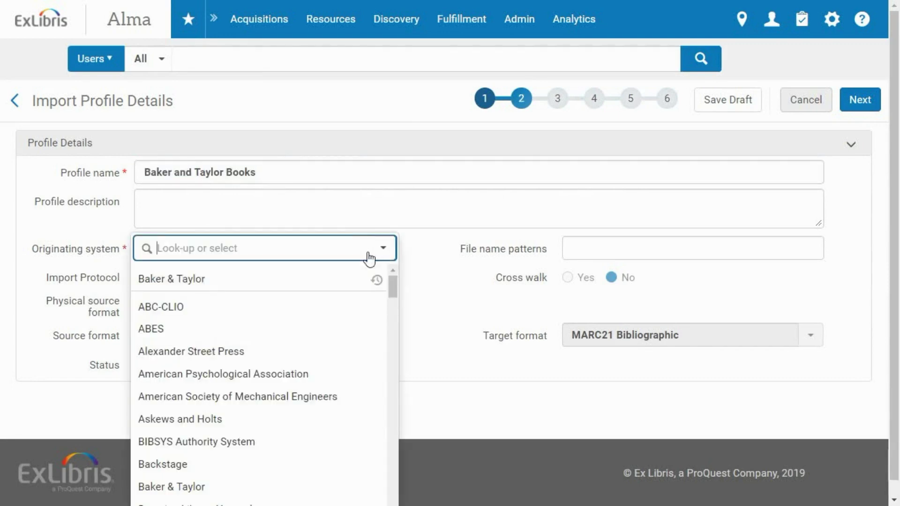
left_click(312, 282)
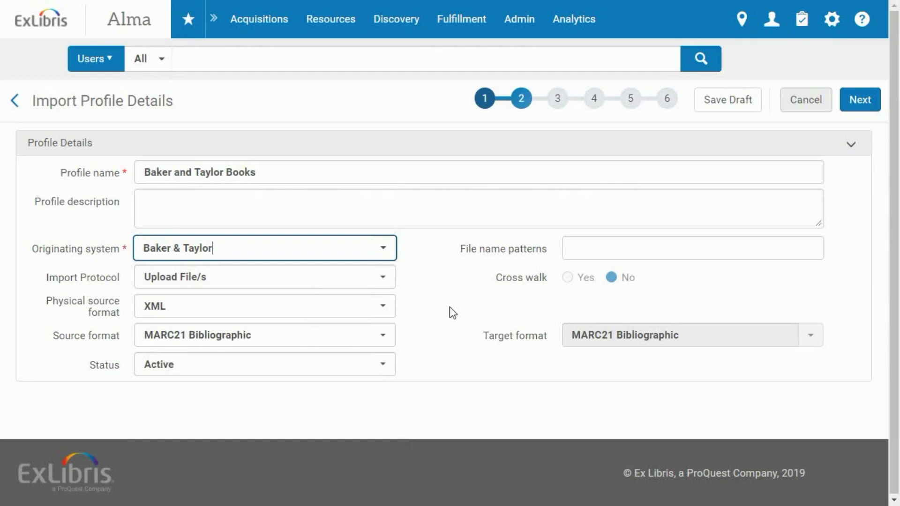
- Filter out records whose data does not include ISBN or ISSN
left_click(860, 101)
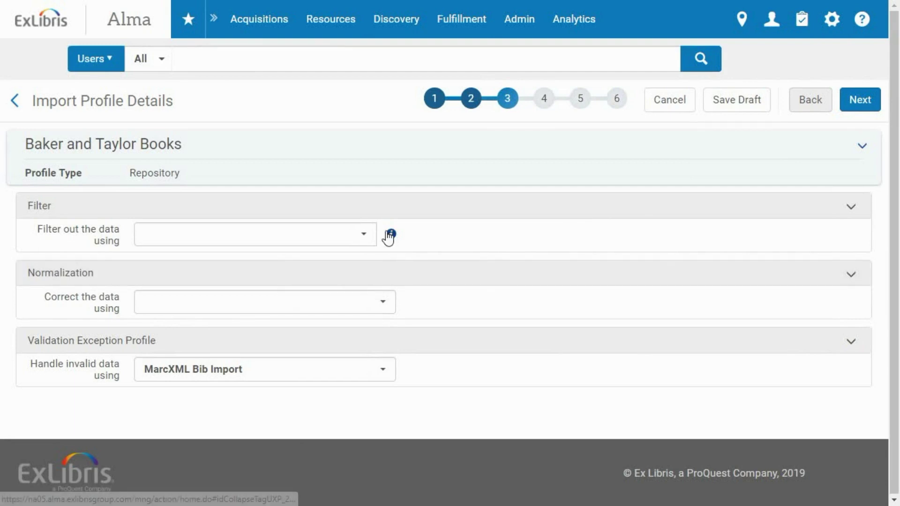
mouse_move(391, 235)
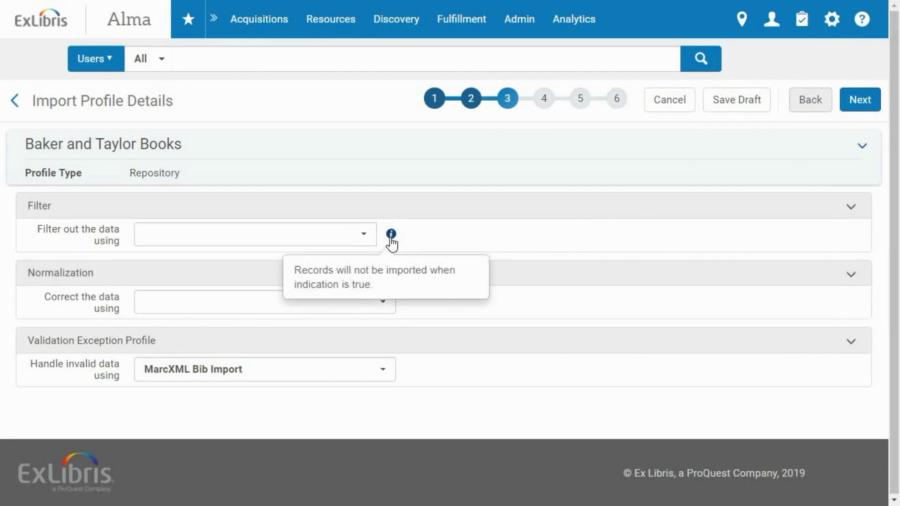
left_click(366, 237)
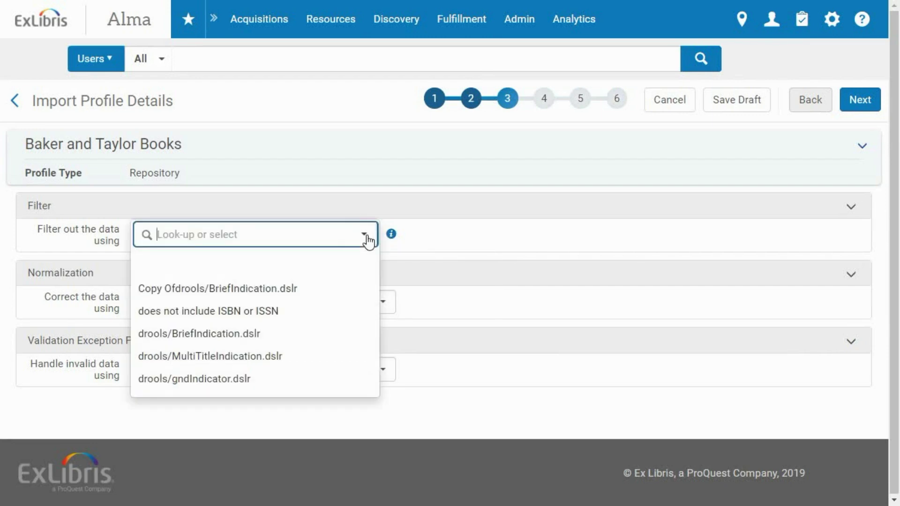
left_click(306, 319)
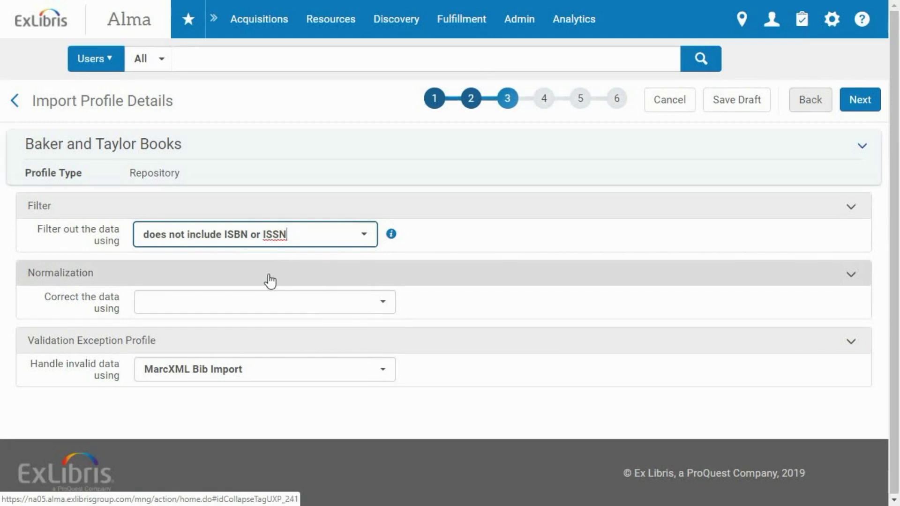
- Normalize imported records with the 'Delete 952' correction rule
left_click(388, 305)
scroll(337, 396, "down", 2)
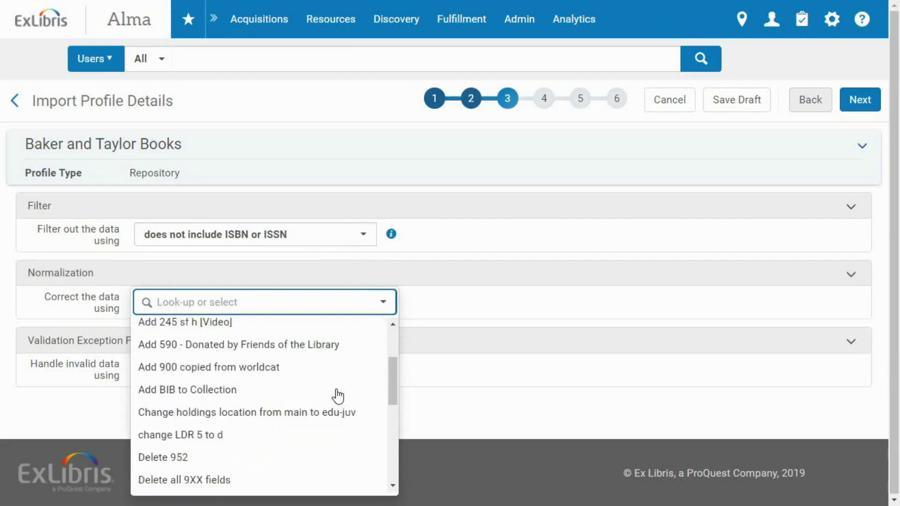
scroll(338, 397, "down", 2)
left_click(203, 356)
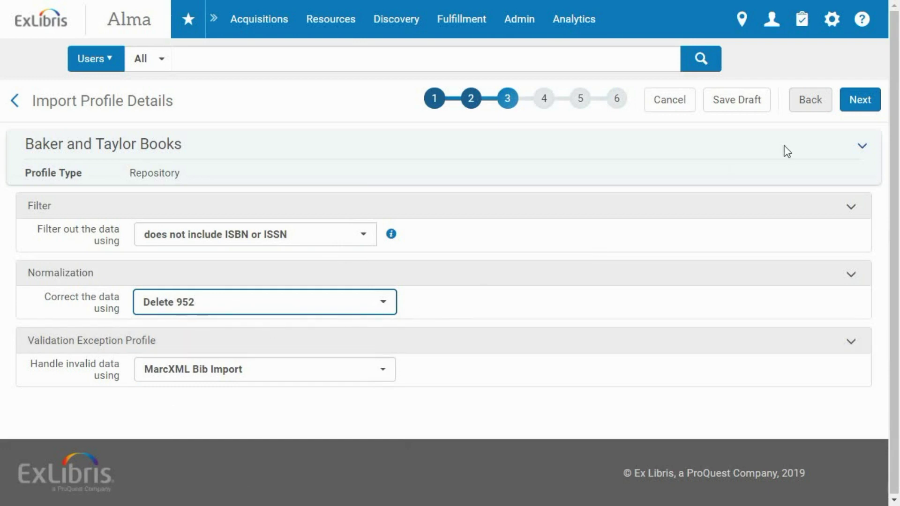
- Set the serial match method to ISSN Match Method
left_click(859, 106)
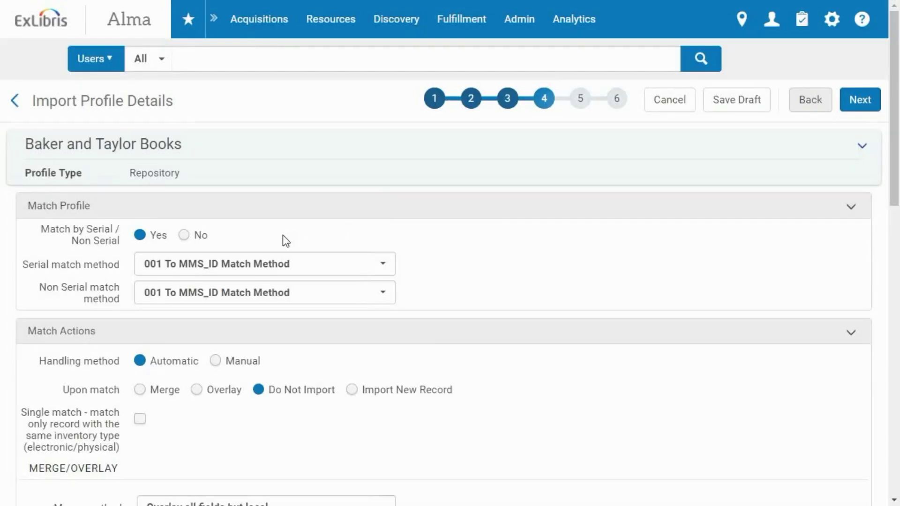
left_click(386, 266)
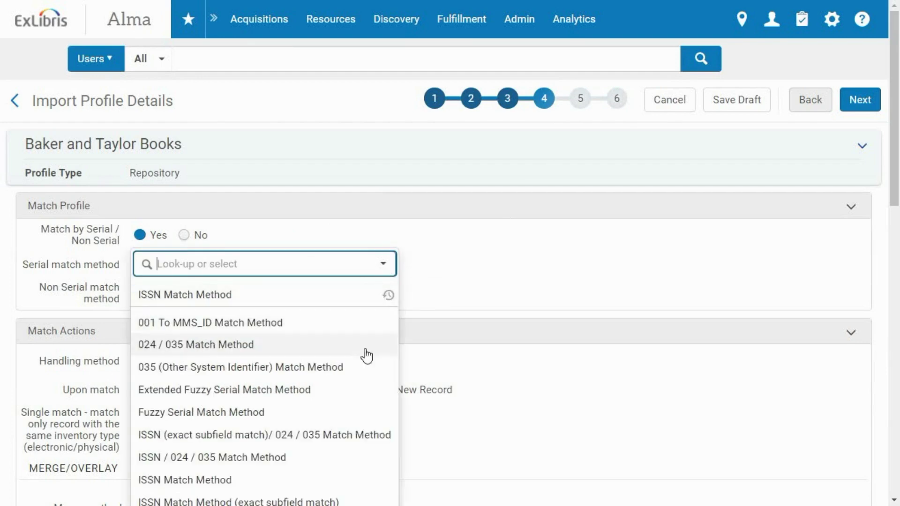
left_click(338, 480)
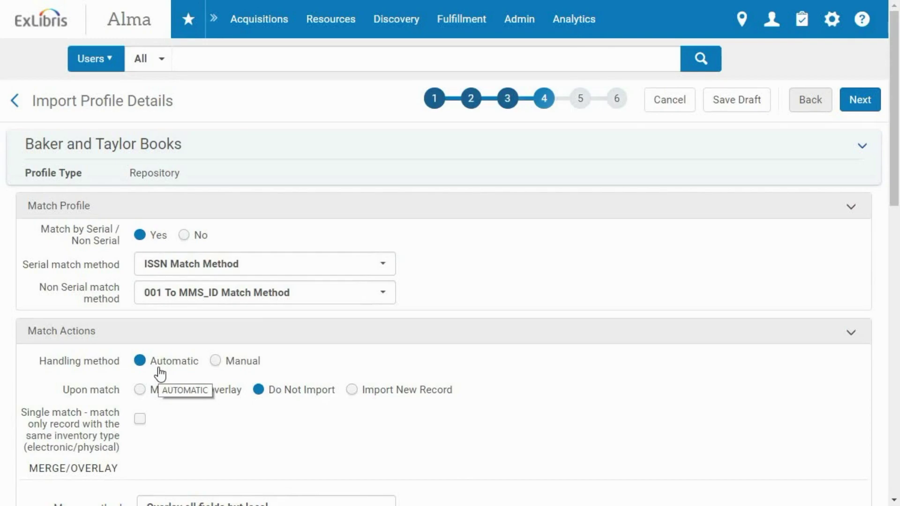
- Keep match handling on Automatic and review the remaining match options
left_click(216, 362)
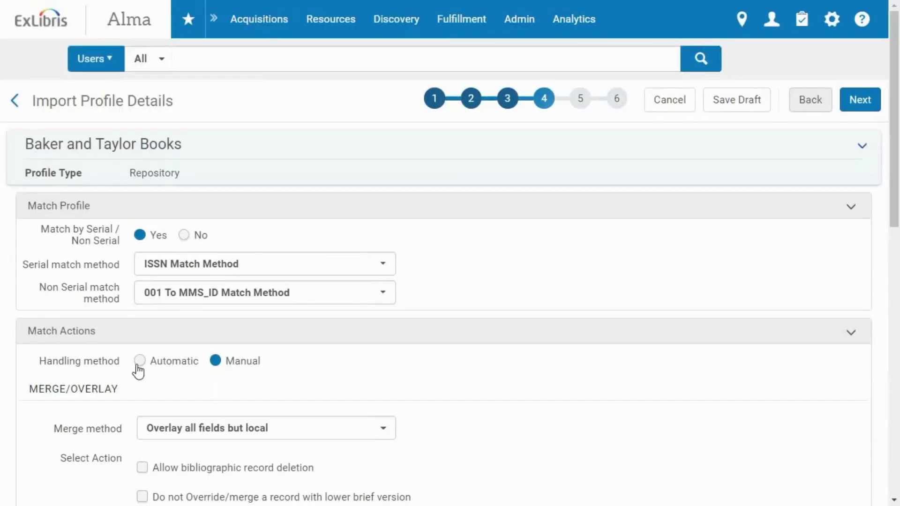
left_click(140, 363)
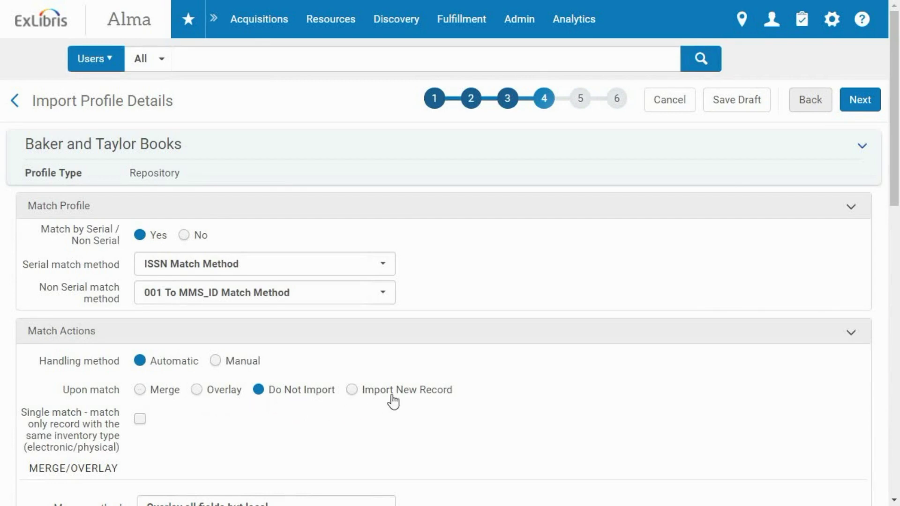
scroll(384, 420, "down", 3)
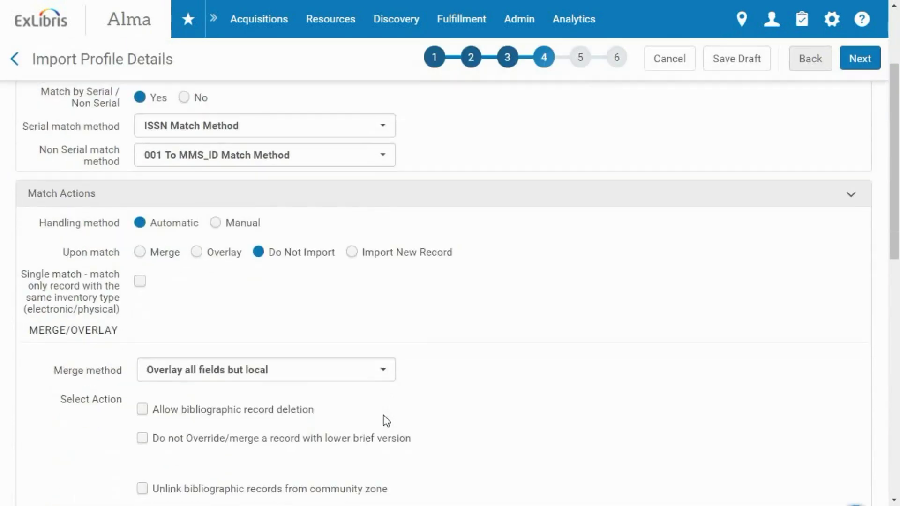
scroll(385, 420, "down", 2)
scroll(384, 421, "down", 1)
scroll(384, 422, "down", 3)
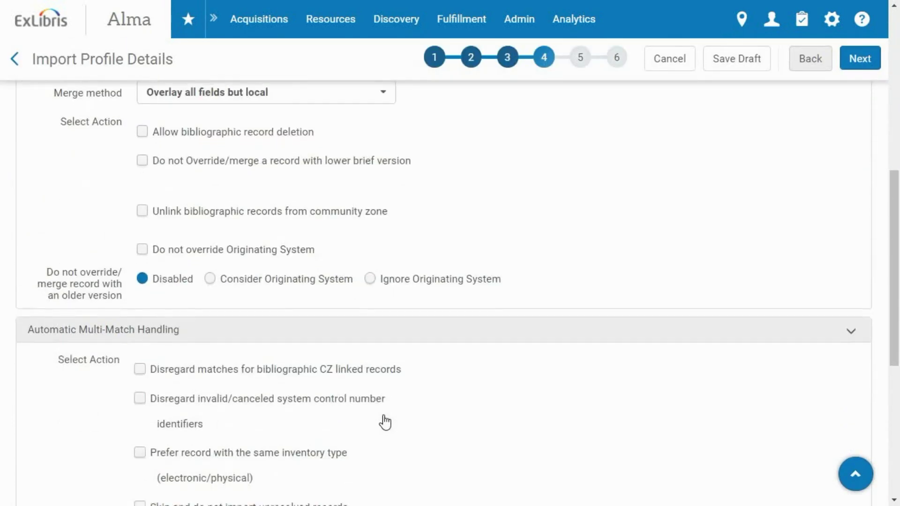
scroll(384, 422, "down", 2)
scroll(384, 422, "down", 2)
scroll(384, 421, "down", 1)
scroll(385, 421, "down", 3)
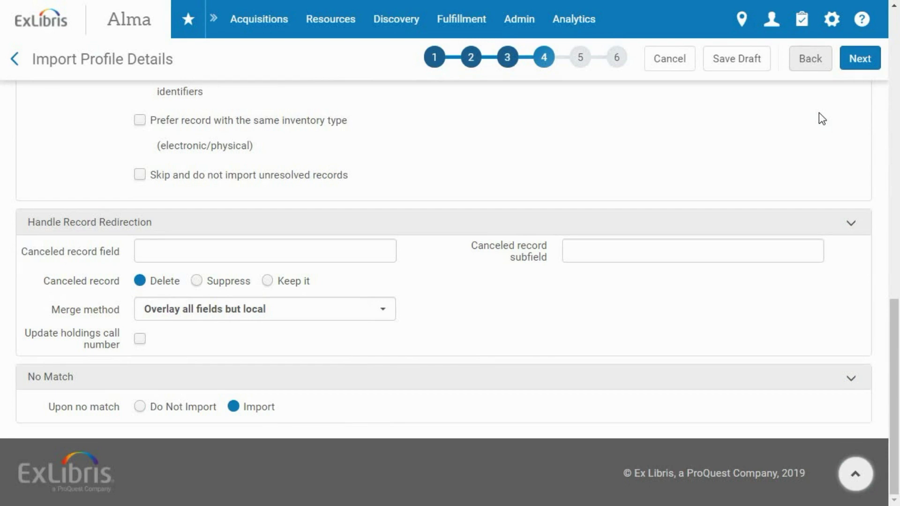
- Advance to step 5, leaving management tags without suppression or publishing
left_click(860, 62)
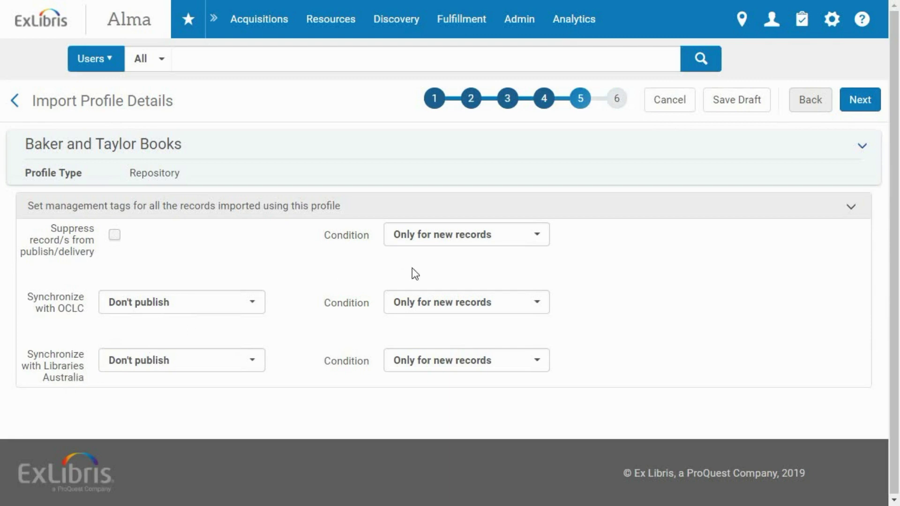
- Choose Physical inventory operations on step 6 of the profile setup
left_click(859, 104)
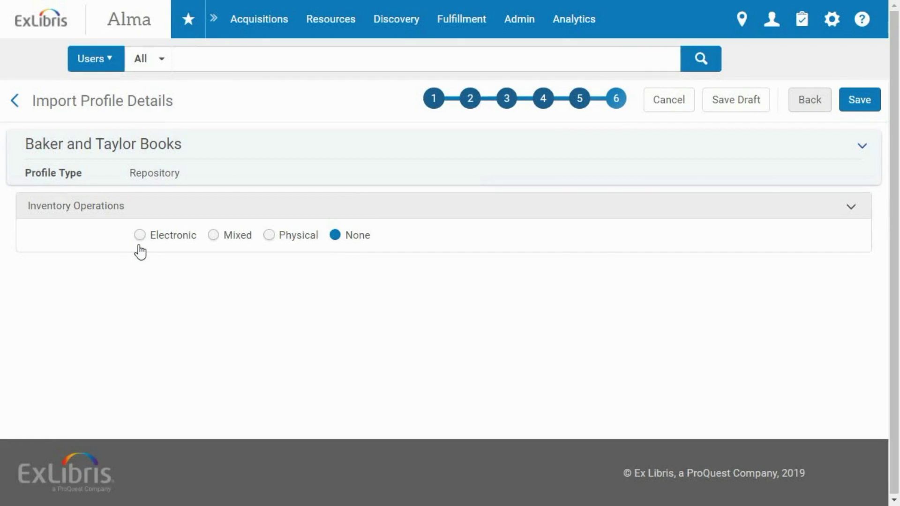
left_click(269, 235)
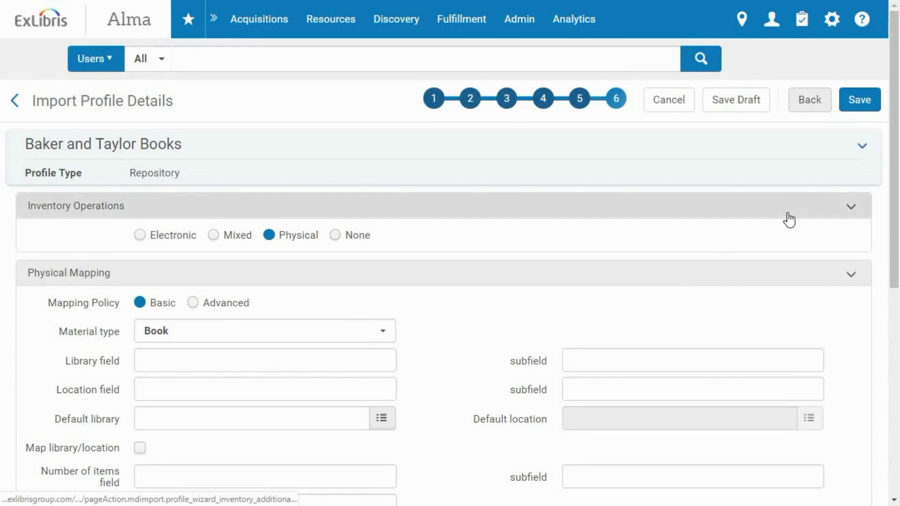
- Save the Baker and Taylor Books import profile
left_click(857, 106)
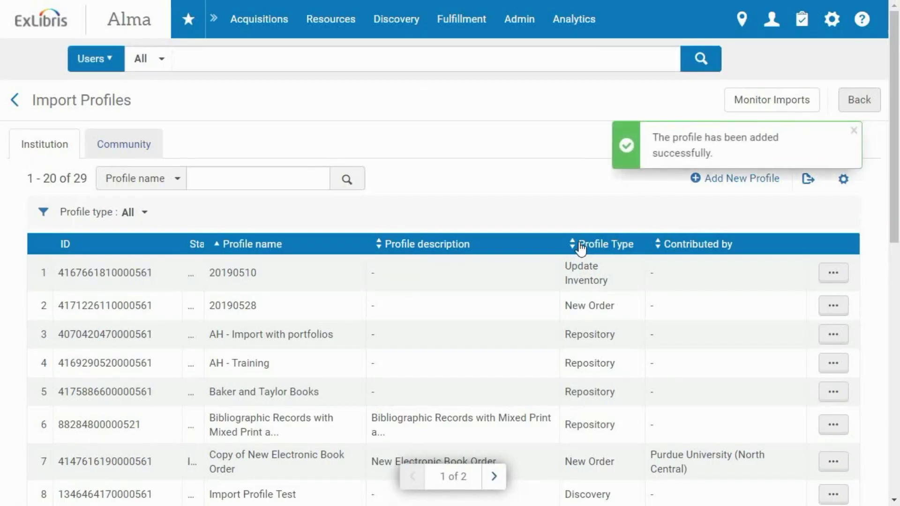